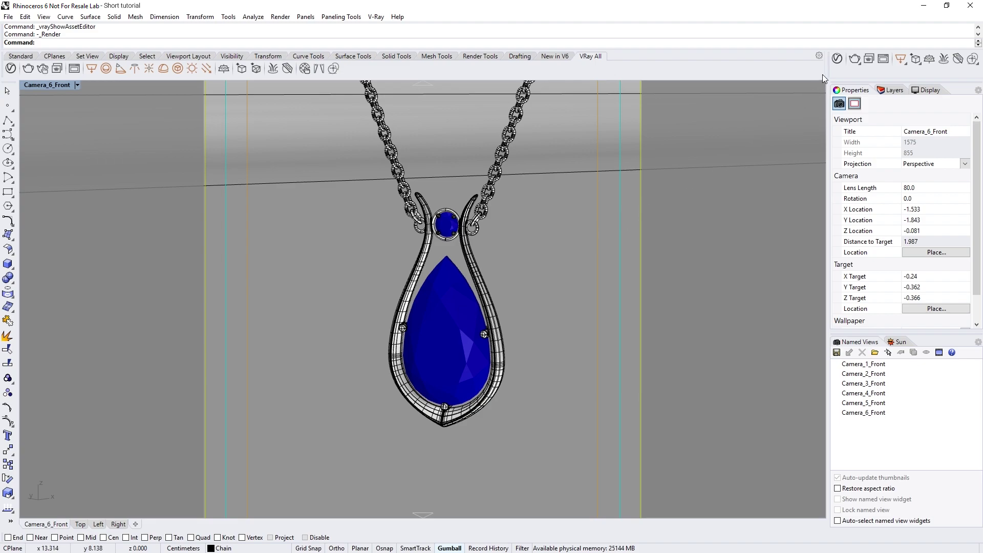
Start an interactive GPU render, zoom the frame buffer to 200%, and restrict rendering to a region around the pendant.
click(837, 60)
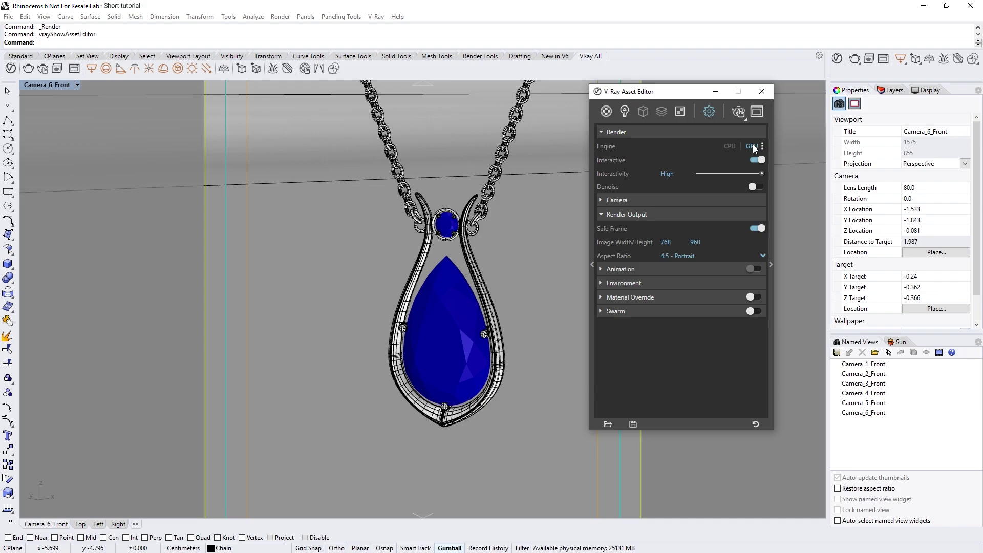
click(739, 111)
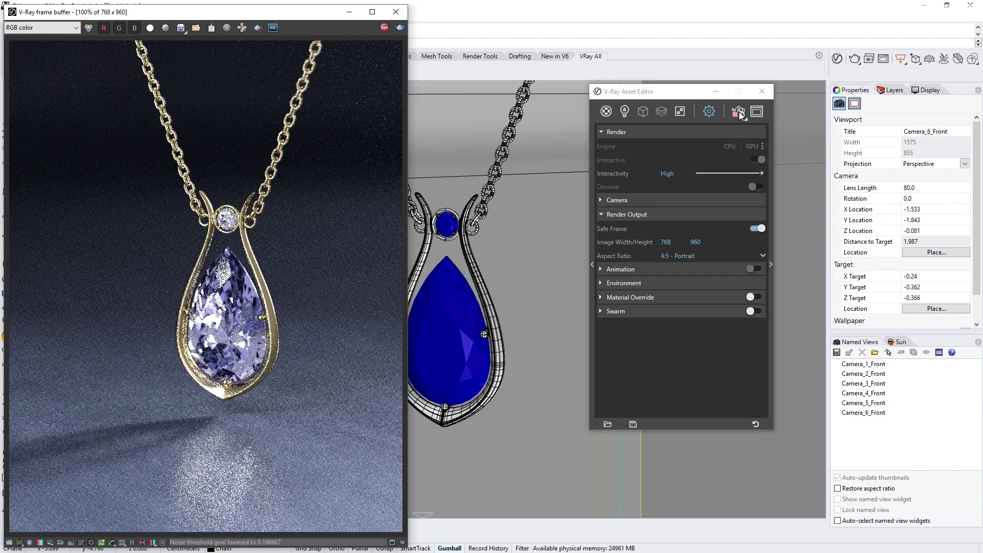
scroll(268, 285, up, 2)
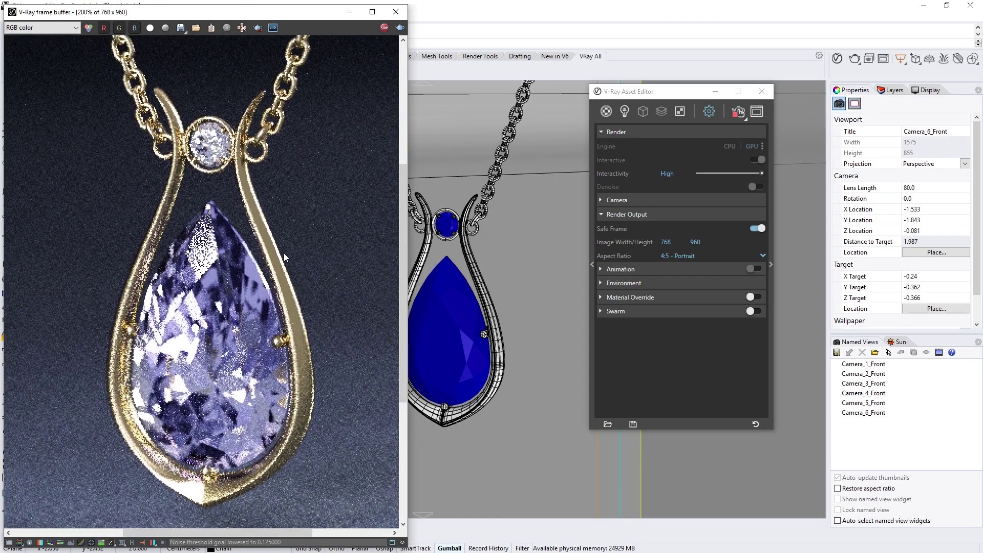
drag(111, 122, 360, 520)
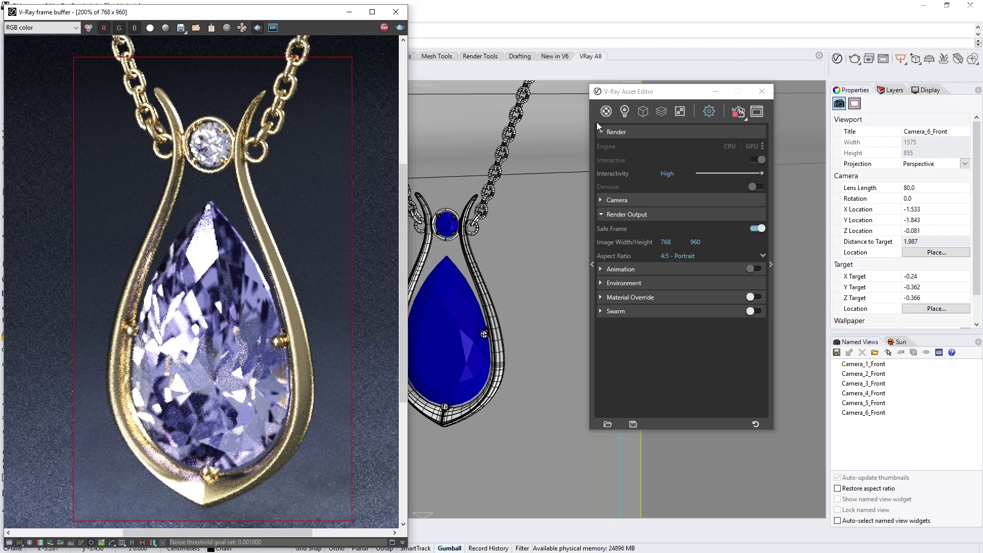
In Gem_Mtl's Refraction settings, switch on Dispersion at the default Abbe value of 50.
click(605, 112)
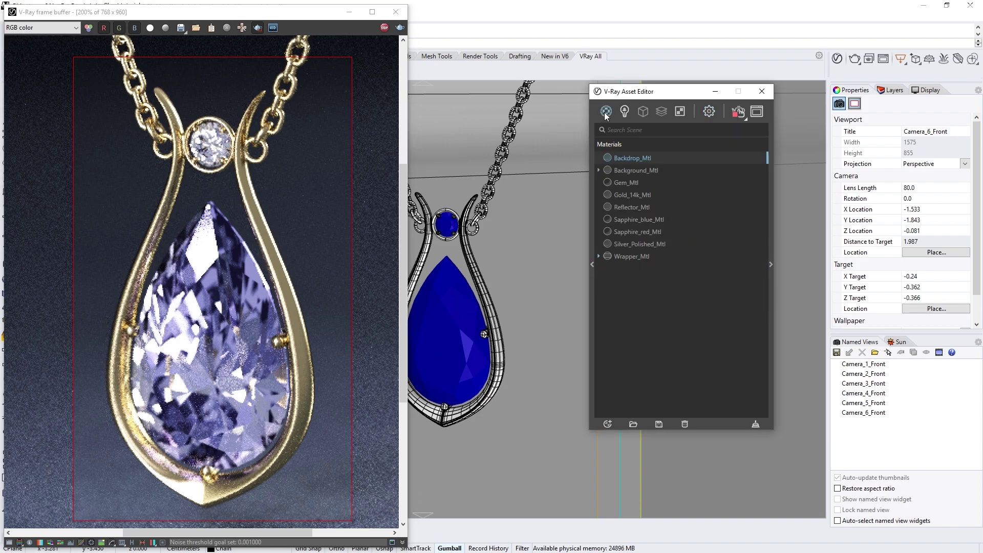
click(625, 182)
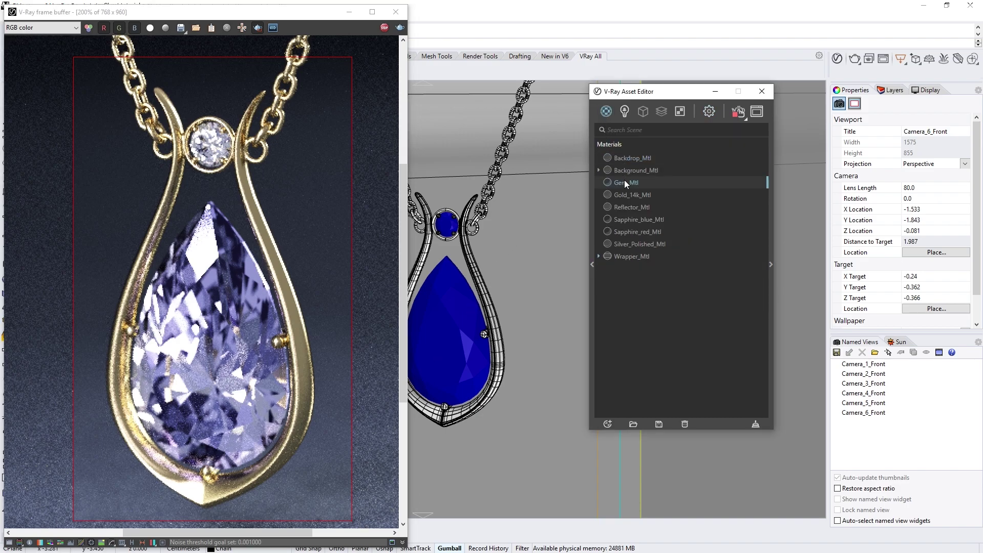
click(770, 260)
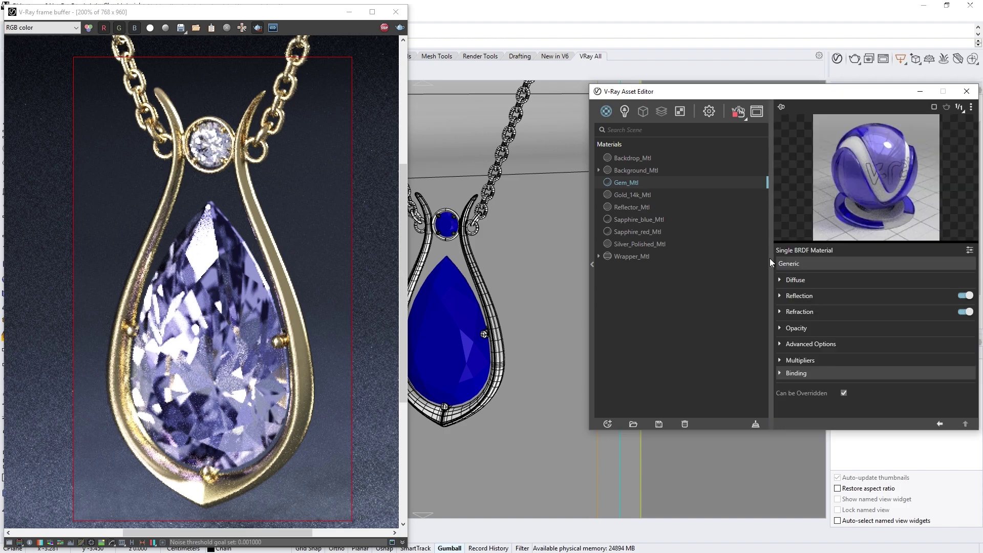
click(800, 312)
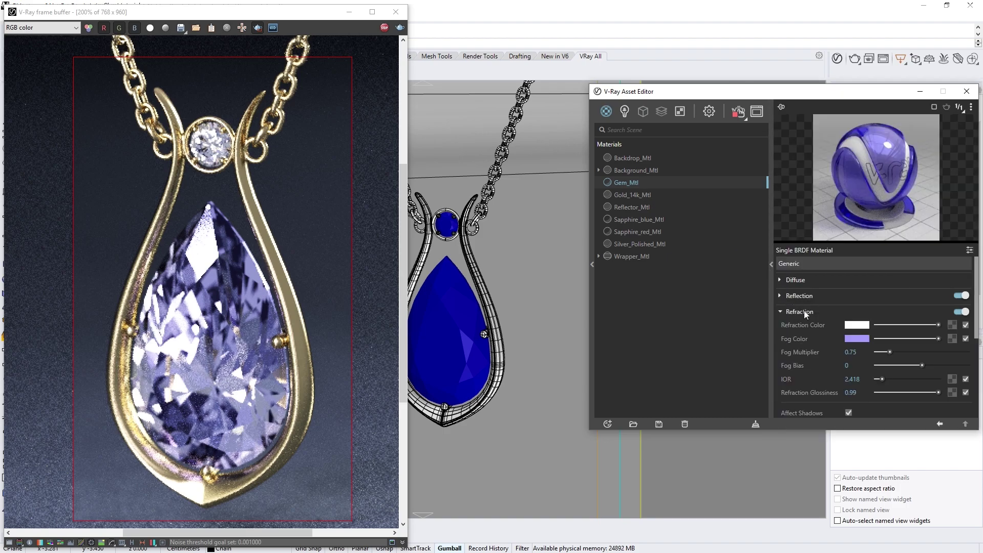
scroll(808, 338, down, 5)
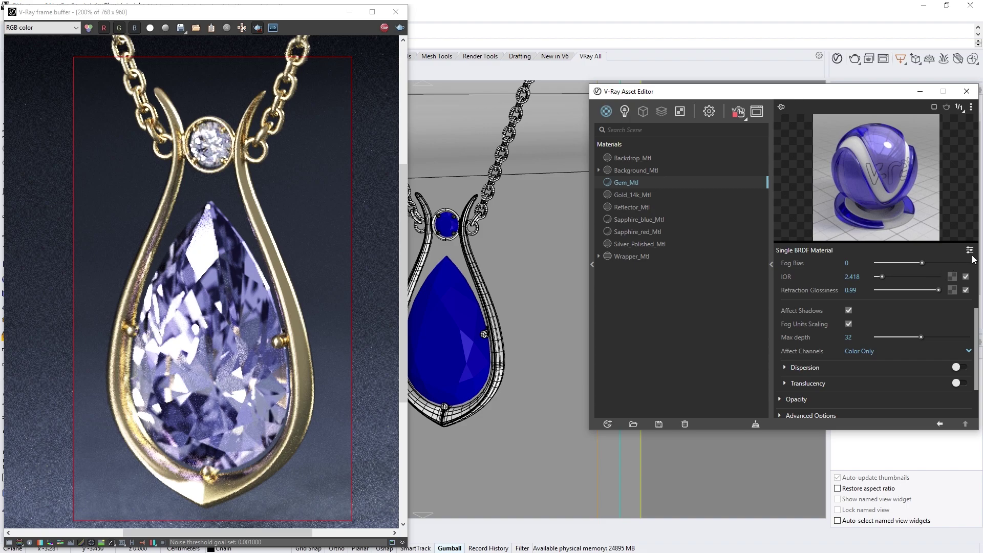
click(956, 367)
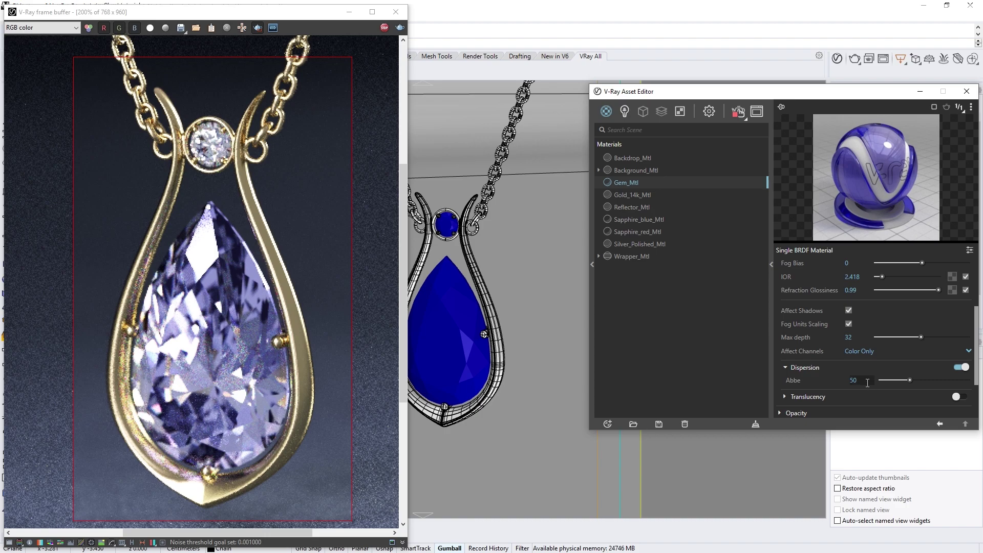
Try Gem_Mtl dispersion Abbe values of 30, 10 and 5.
click(857, 381)
text(30)
key(Return)
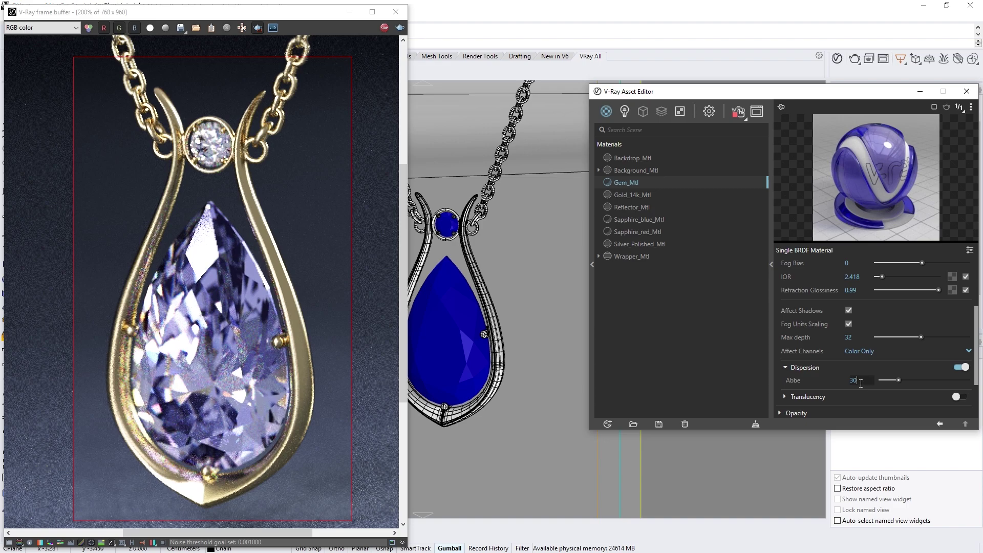
click(858, 380)
text(1)
key(Return)
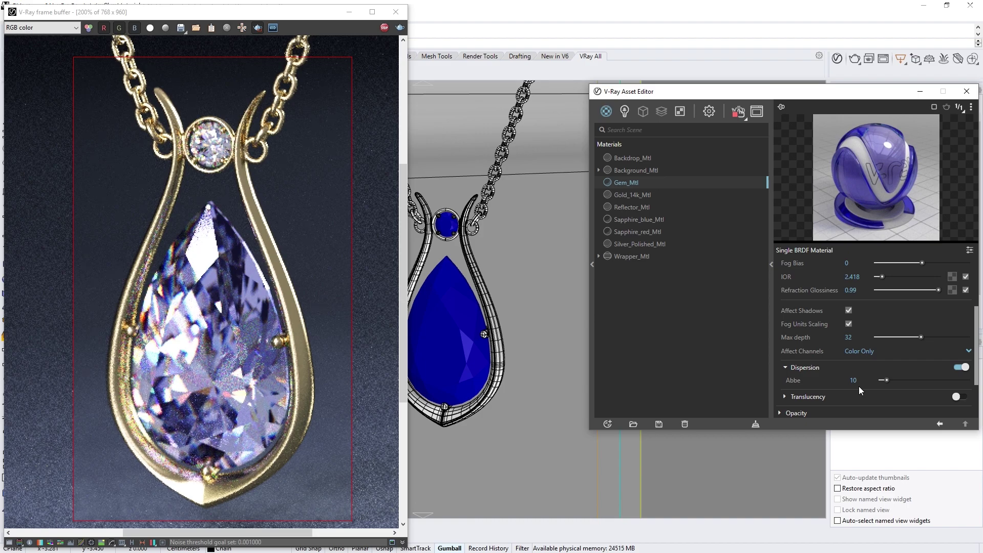
click(858, 381)
text(5)
key(Return)
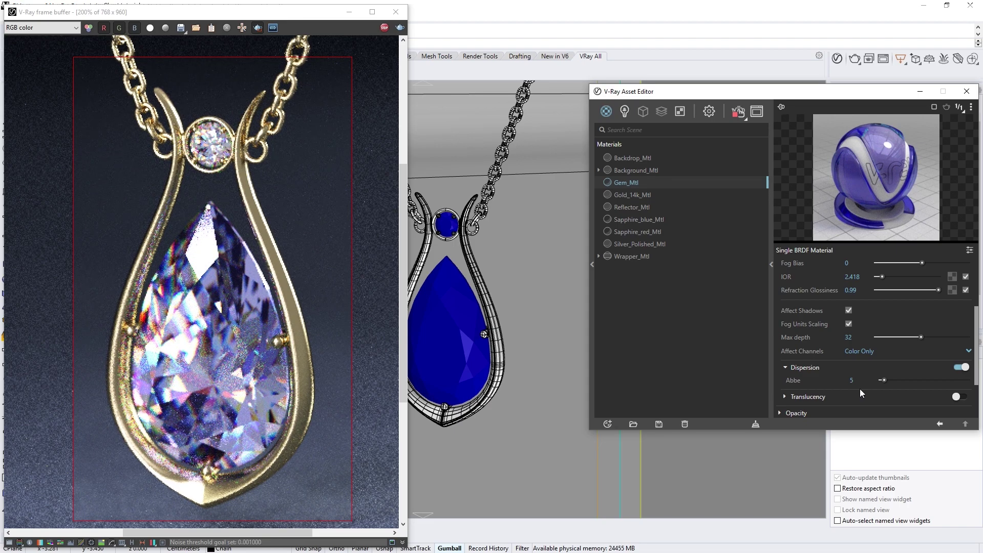
Test an Abbe value of 1, then settle on 25 for subtle rainbow fire.
click(858, 384)
text(1)
key(Return)
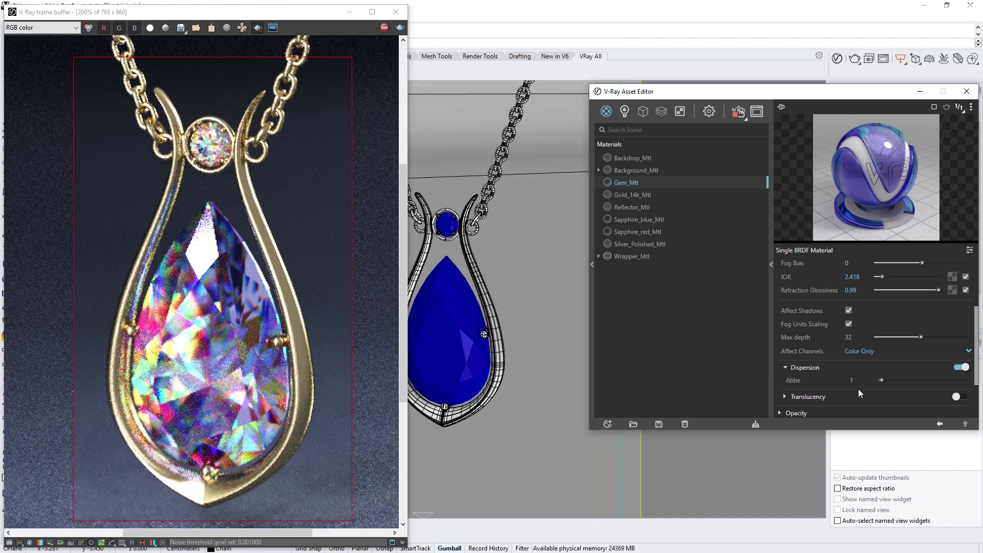
click(850, 381)
text(25)
key(Return)
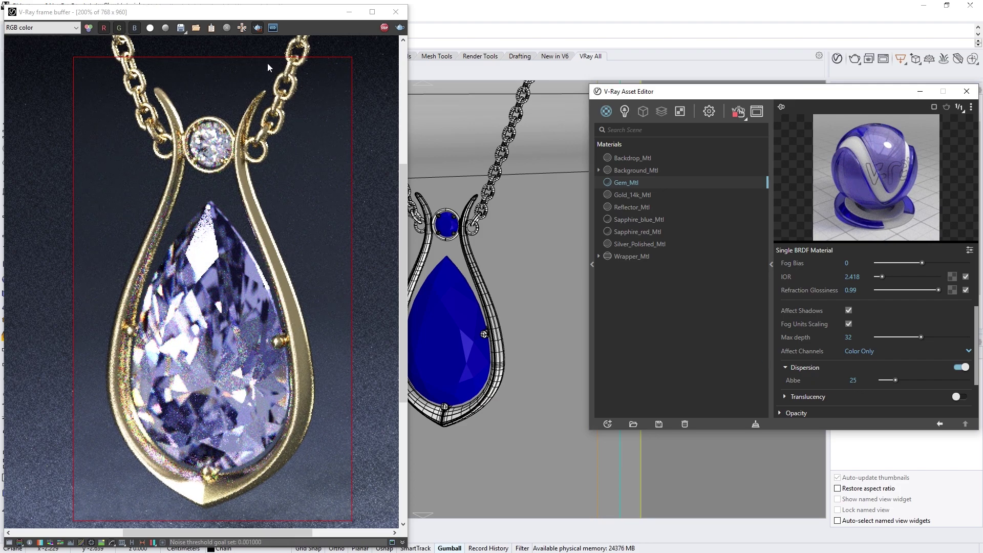
Turn off region rendering, zoom the frame buffer back to 100%, and move it aside to show Rhino.
click(257, 28)
scroll(364, 105, down, 1)
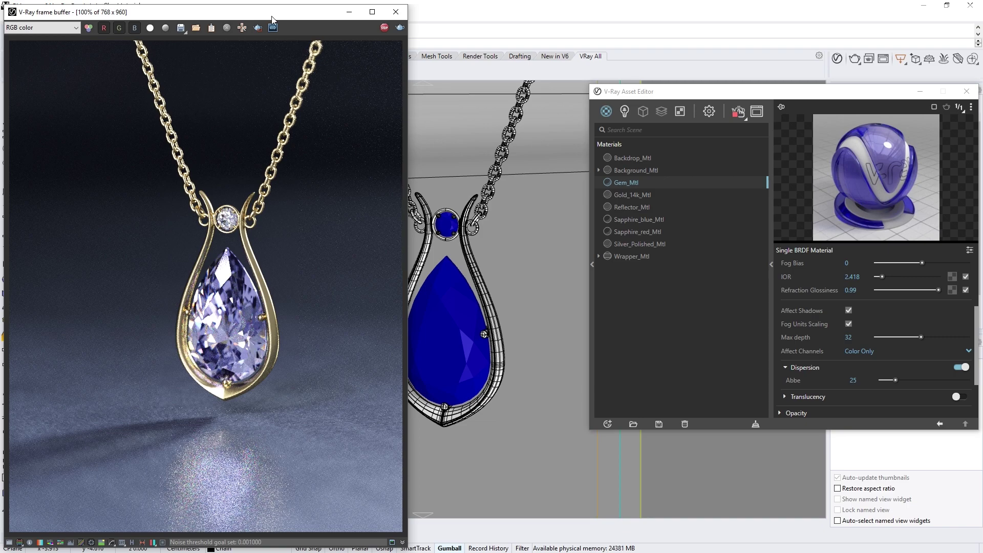
drag(270, 14, 400, 16)
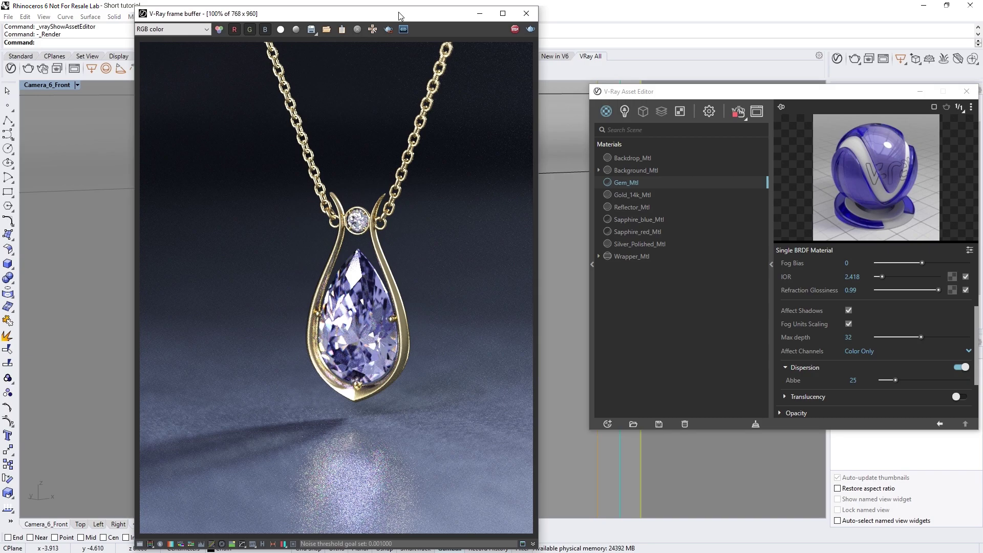
Enable the Bloom/Glare lens effect with mode set to 'Image and render element'.
click(290, 545)
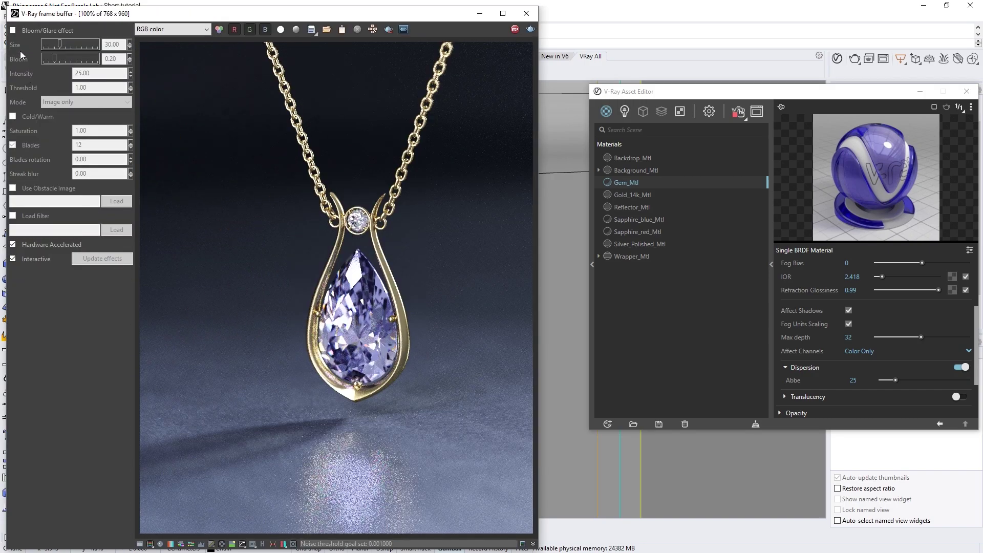
click(13, 30)
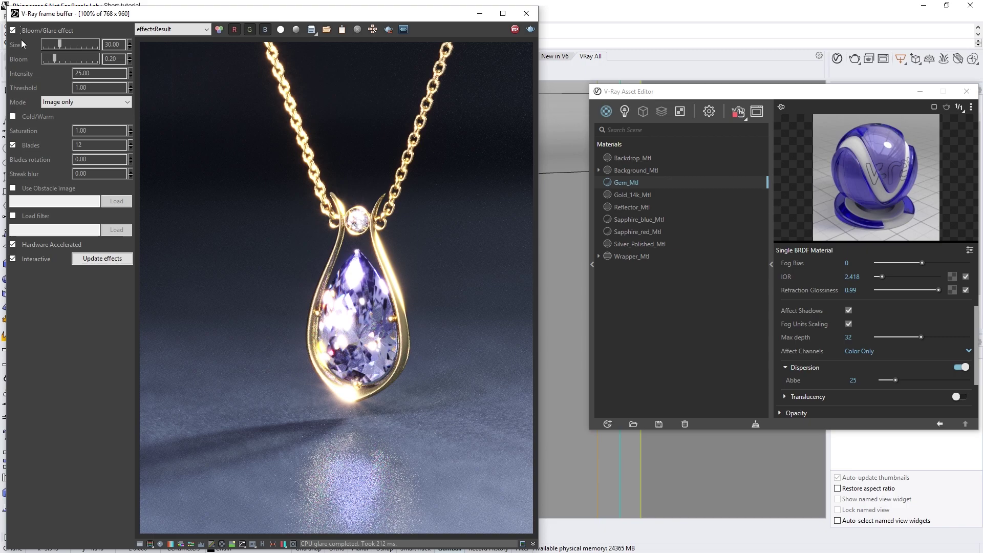
click(96, 100)
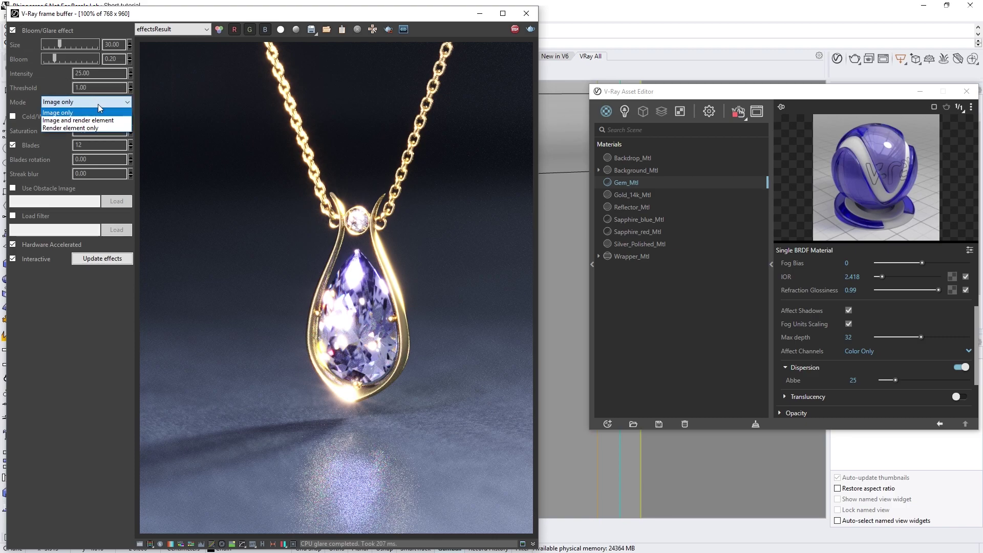
click(105, 120)
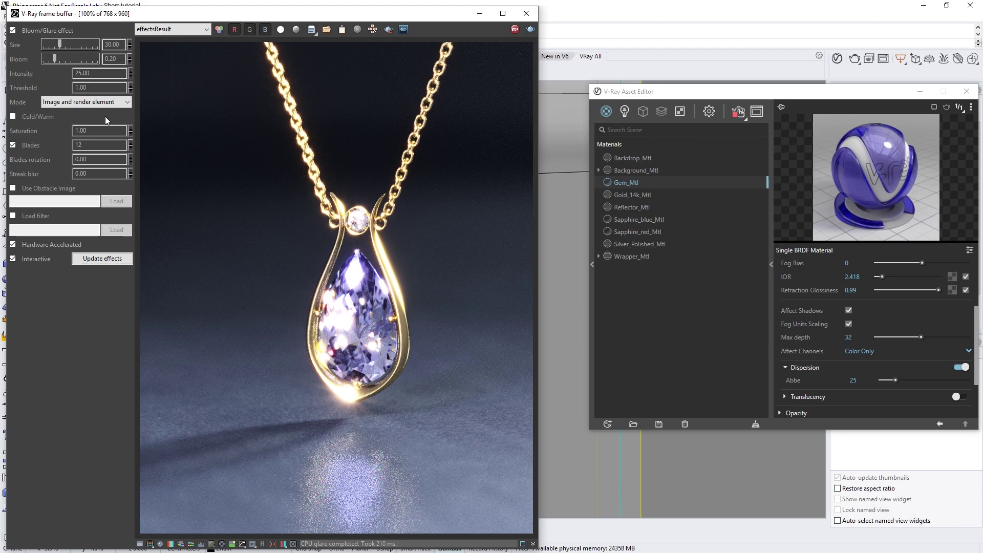
Set the glare Threshold to 6.5 and Streak blur to 0.2.
drag(88, 88, 65, 86)
text(6.5)
key(Return)
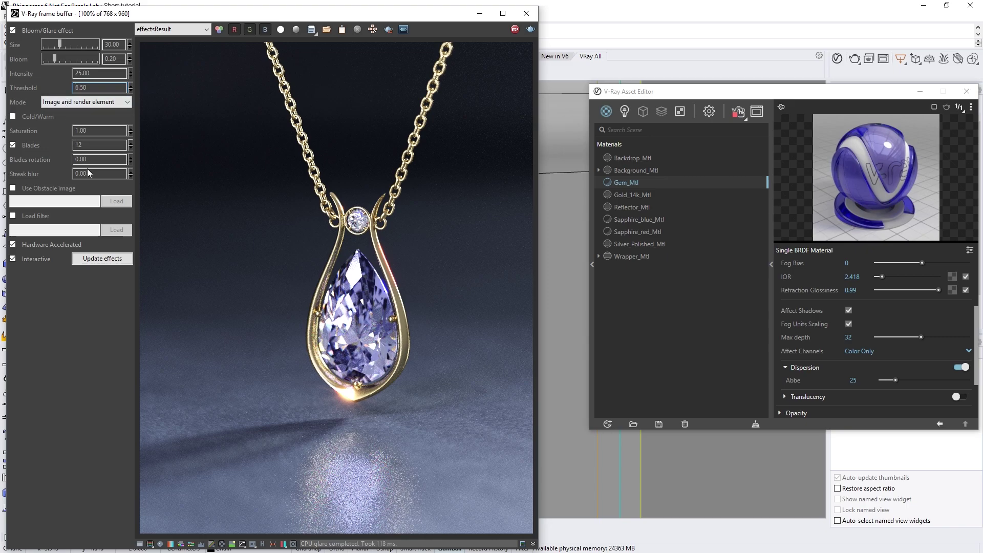
drag(87, 173, 79, 173)
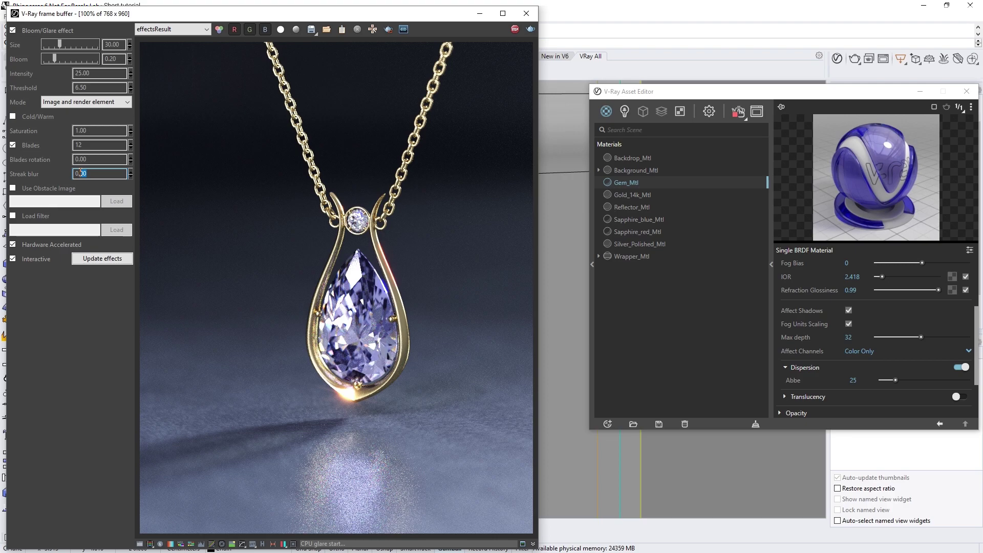
text(2)
Enable Use Obstacle Image, try lashes_big.jpg and scratches_big.jpg, then load scraches.JPG.
click(15, 189)
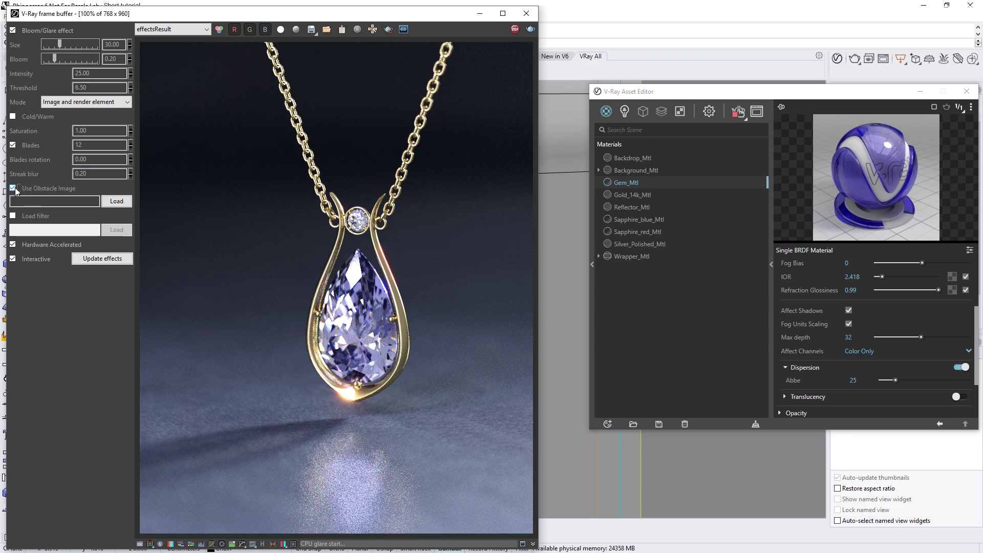
click(112, 203)
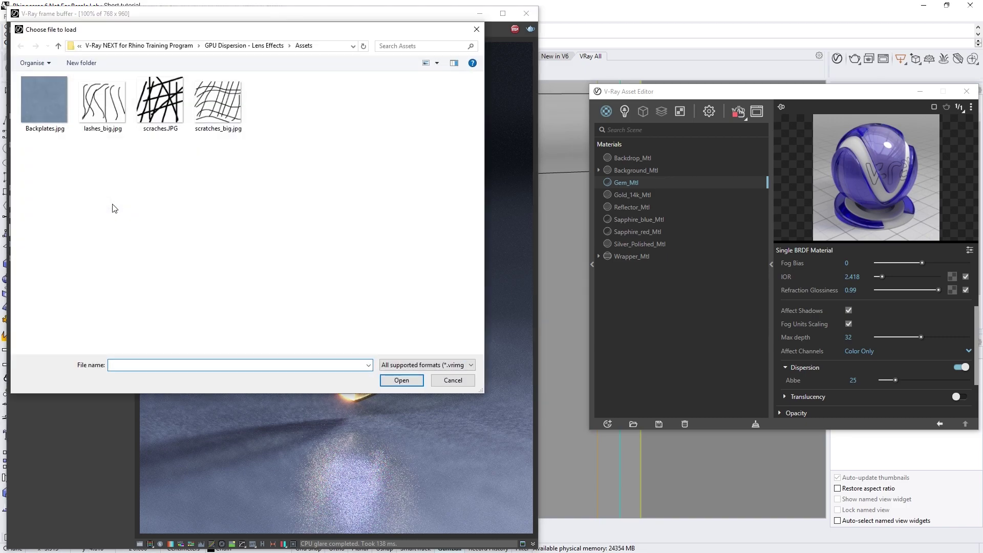
click(103, 124)
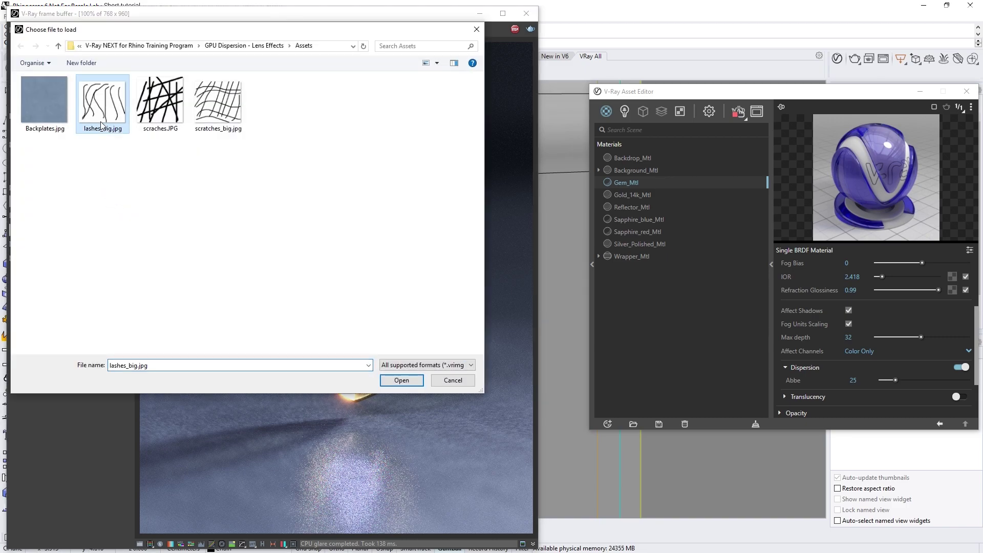
click(395, 379)
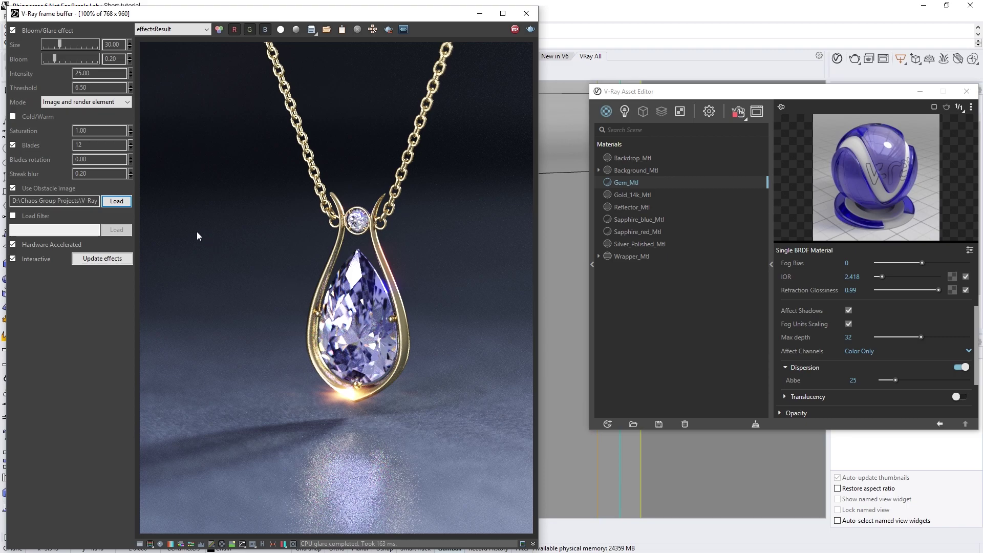
click(117, 201)
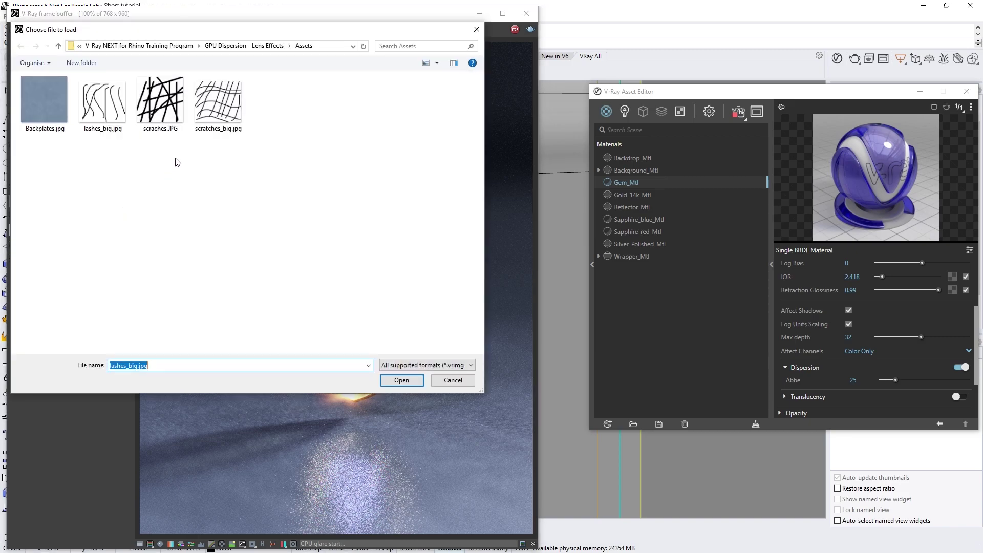
click(210, 116)
click(394, 381)
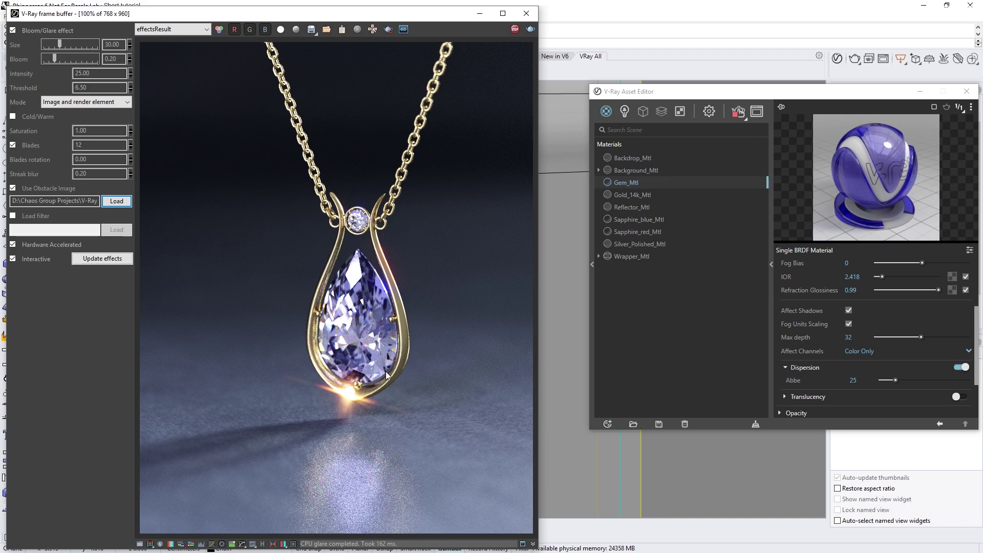
click(127, 203)
click(153, 105)
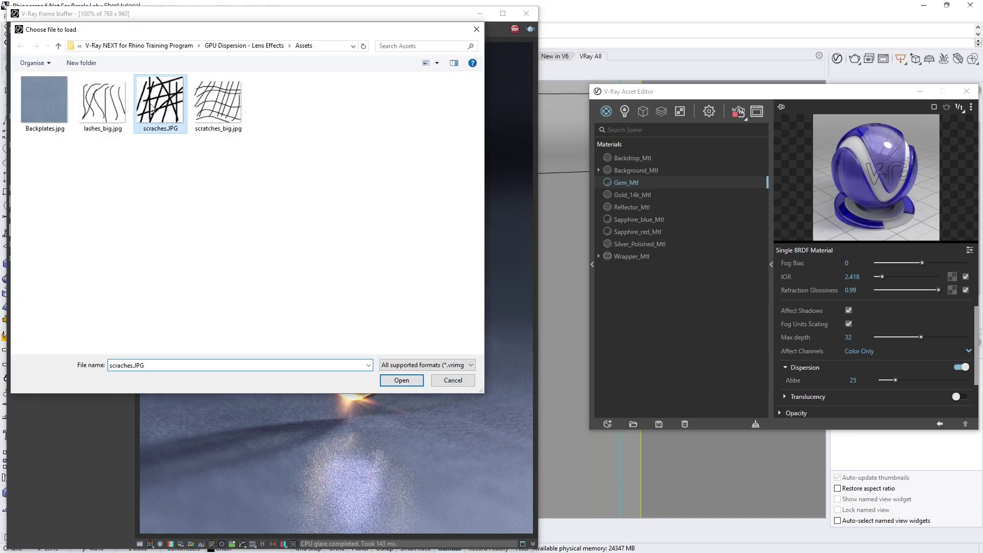
click(398, 381)
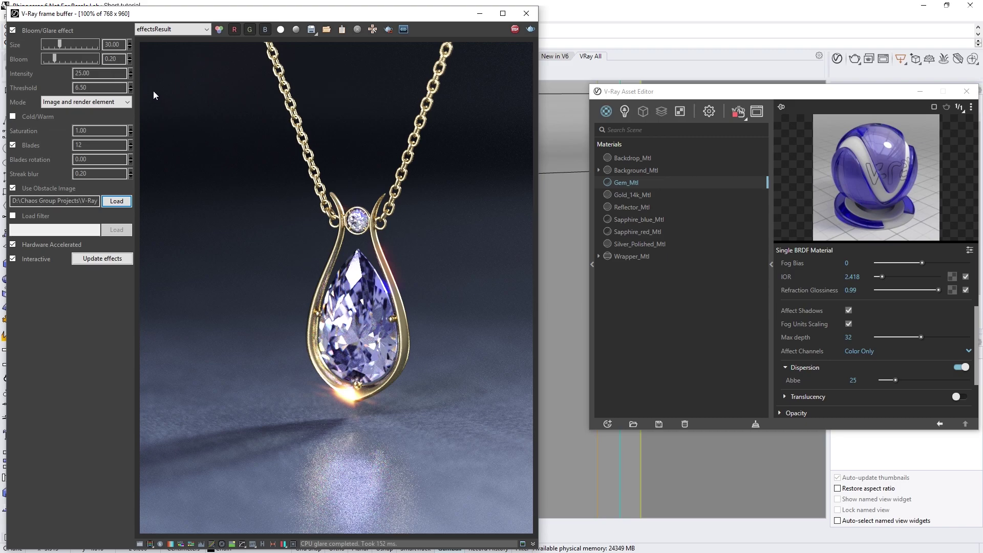
Reduce the glare Size from 25 through 20 to 10, then stop the interactive render.
double_click(123, 44)
text(25)
key(Return)
drag(122, 44, 105, 45)
text(20)
key(Return)
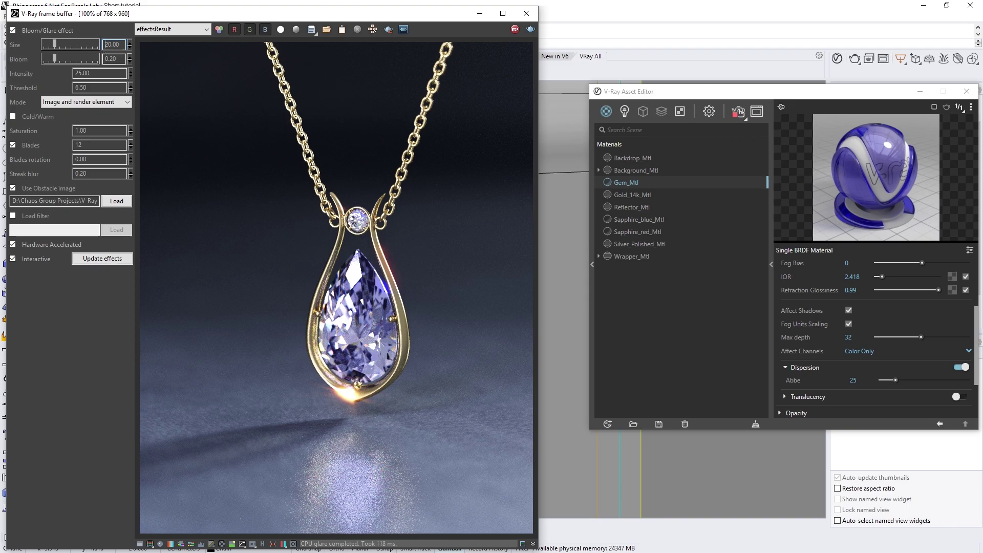
drag(122, 45, 104, 45)
text(10)
key(Return)
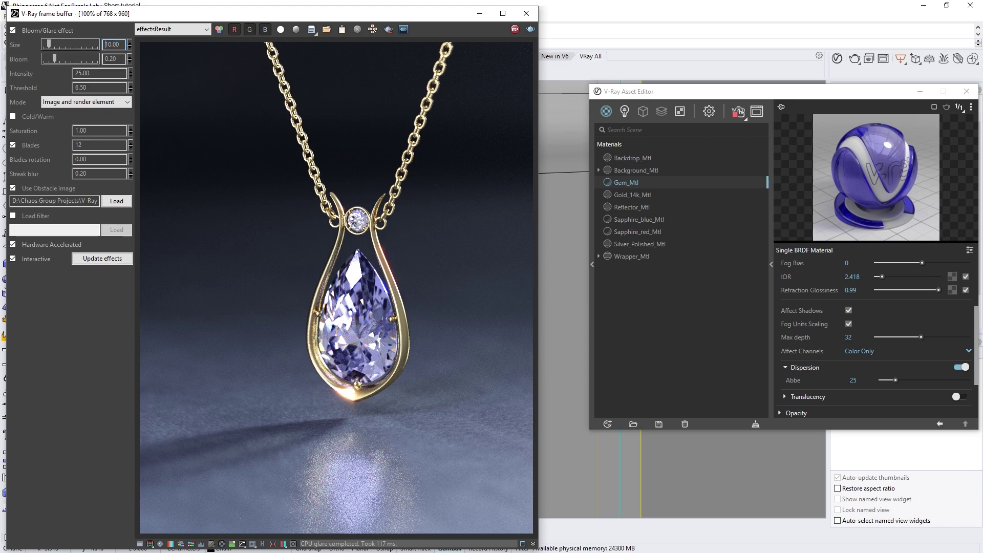
click(514, 30)
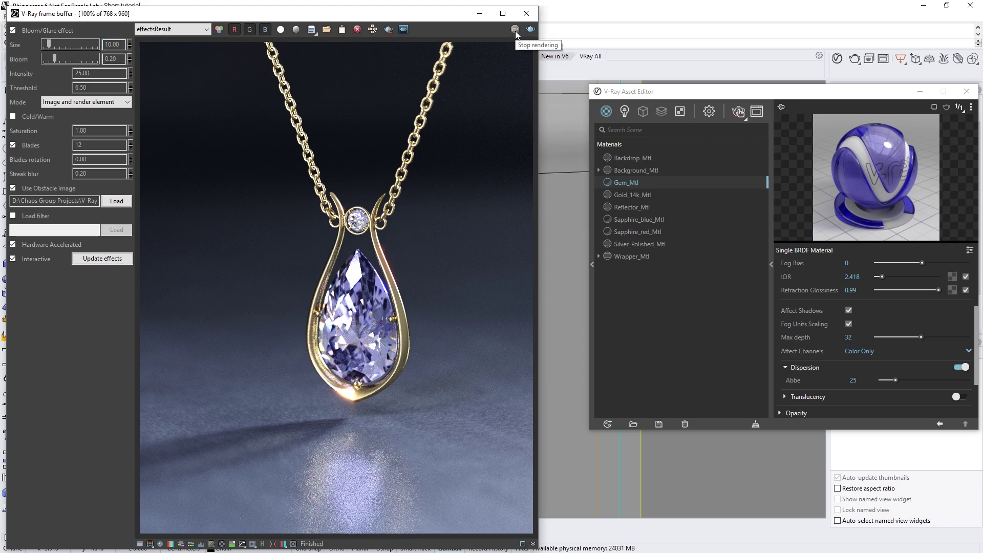